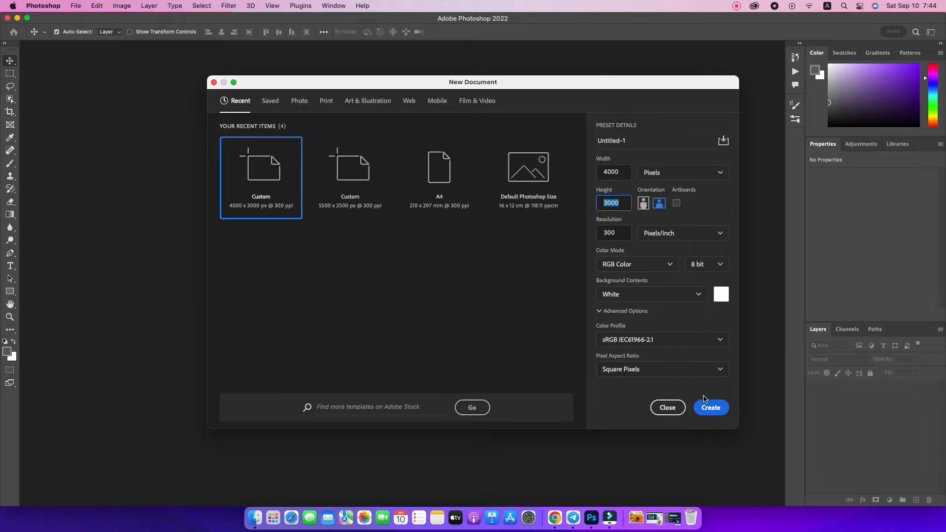
# Step: Create a white 4000 x 3000 px document at 300 ppi and paint broad soft black Brush strokes across the canvas at size 1100
pyautogui.click(705, 407)
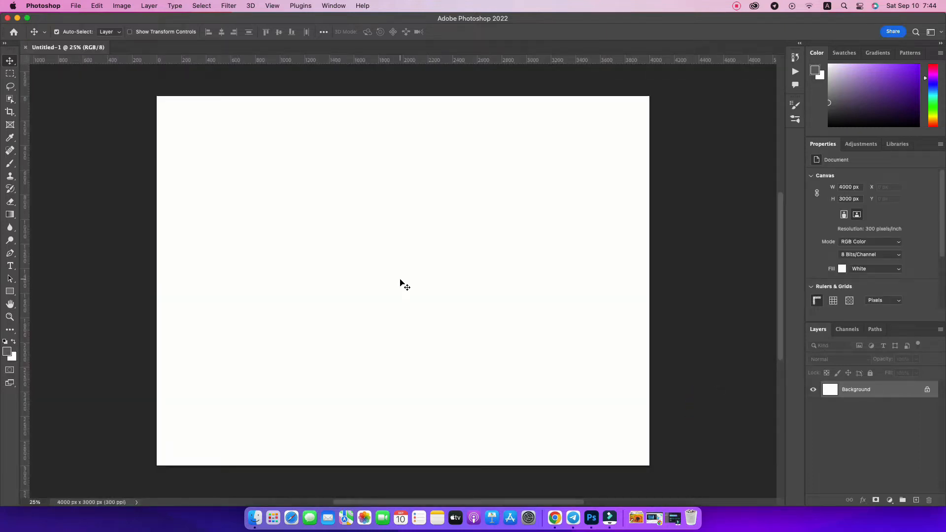
pyautogui.press('b')
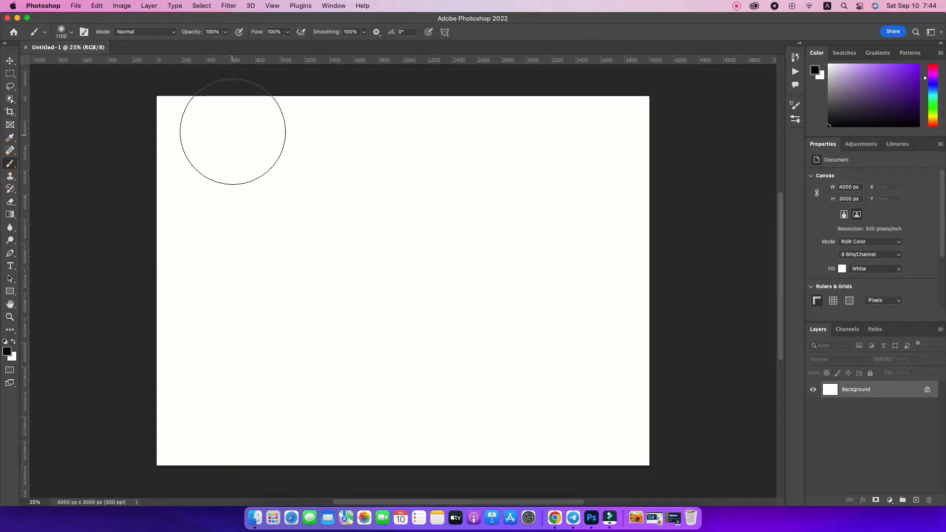
pyautogui.moveTo(228, 123)
pyautogui.mouseDown()
pyautogui.moveTo(522, 161)
pyautogui.moveTo(395, 127)
pyautogui.mouseUp()
pyautogui.moveTo(259, 272)
pyautogui.mouseDown()
pyautogui.moveTo(242, 292)
pyautogui.moveTo(268, 377)
pyautogui.moveTo(497, 383)
pyautogui.moveTo(460, 337)
pyautogui.moveTo(583, 310)
pyautogui.moveTo(439, 391)
pyautogui.moveTo(386, 398)
pyautogui.moveTo(655, 372)
pyautogui.moveTo(607, 298)
pyautogui.moveTo(627, 234)
pyautogui.moveTo(563, 195)
pyautogui.moveTo(408, 205)
pyautogui.moveTo(594, 193)
pyautogui.moveTo(400, 346)
pyautogui.moveTo(333, 385)
pyautogui.moveTo(180, 406)
pyautogui.mouseUp()
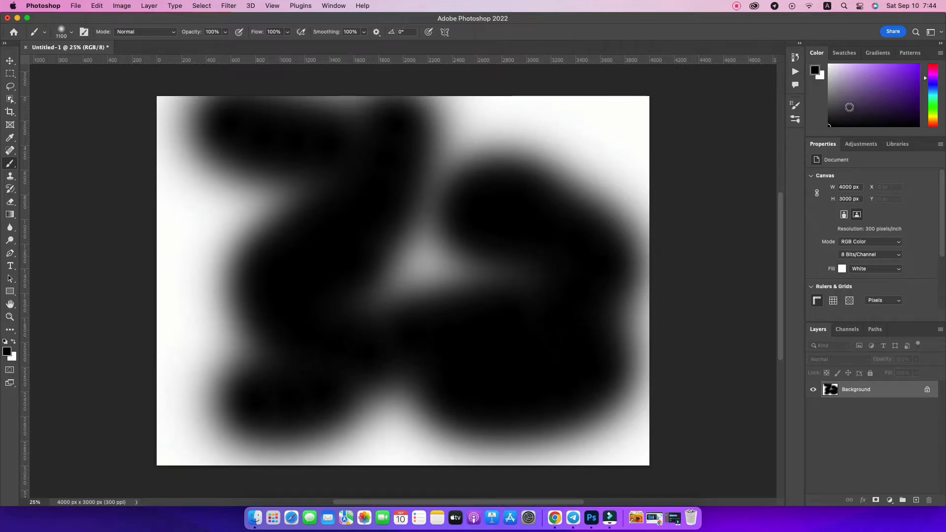
# Step: Paint soft dark grey strokes around the black shapes, across the canvas's upper right, left side and bottom
pyautogui.moveTo(830, 104); pyautogui.dragTo(826, 101)
pyautogui.moveTo(513, 146)
pyautogui.mouseDown()
pyautogui.moveTo(645, 145)
pyautogui.moveTo(613, 227)
pyautogui.moveTo(651, 145)
pyautogui.moveTo(435, 127)
pyautogui.moveTo(526, 132)
pyautogui.moveTo(435, 145)
pyautogui.moveTo(362, 123)
pyautogui.moveTo(232, 190)
pyautogui.moveTo(236, 225)
pyautogui.moveTo(151, 132)
pyautogui.moveTo(200, 241)
pyautogui.moveTo(163, 392)
pyautogui.moveTo(298, 371)
pyautogui.moveTo(289, 398)
pyautogui.mouseUp()
pyautogui.moveTo(340, 412)
pyautogui.mouseDown()
pyautogui.moveTo(573, 434)
pyautogui.moveTo(584, 409)
pyautogui.moveTo(635, 409)
pyautogui.mouseUp()
pyautogui.moveTo(566, 414)
pyautogui.mouseDown()
pyautogui.moveTo(153, 434)
pyautogui.moveTo(168, 434)
pyautogui.mouseUp()
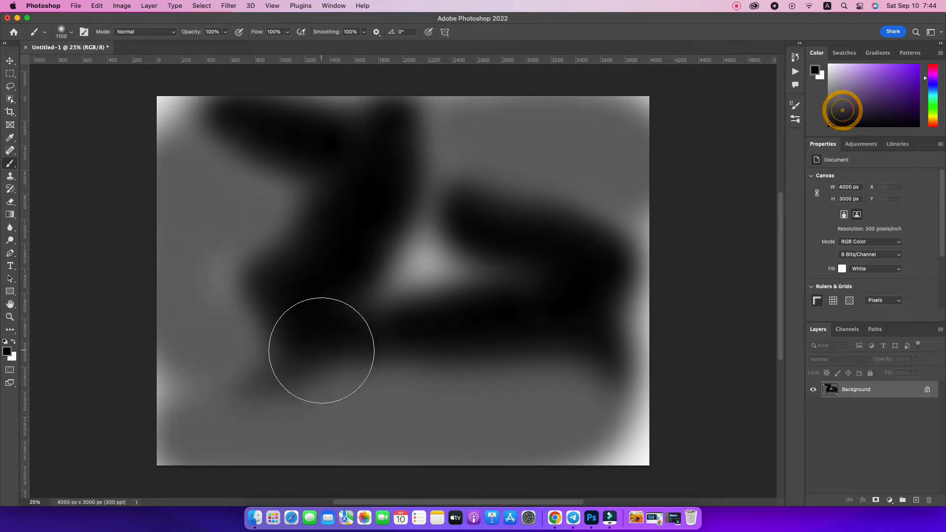
# Step: Paint a soft black stroke along the canvas's lower left edge and a black spot near its upper right corner
pyautogui.press('d')
pyautogui.moveTo(316, 349)
pyautogui.mouseDown()
pyautogui.moveTo(169, 406)
pyautogui.moveTo(408, 443)
pyautogui.moveTo(444, 434)
pyautogui.mouseUp()
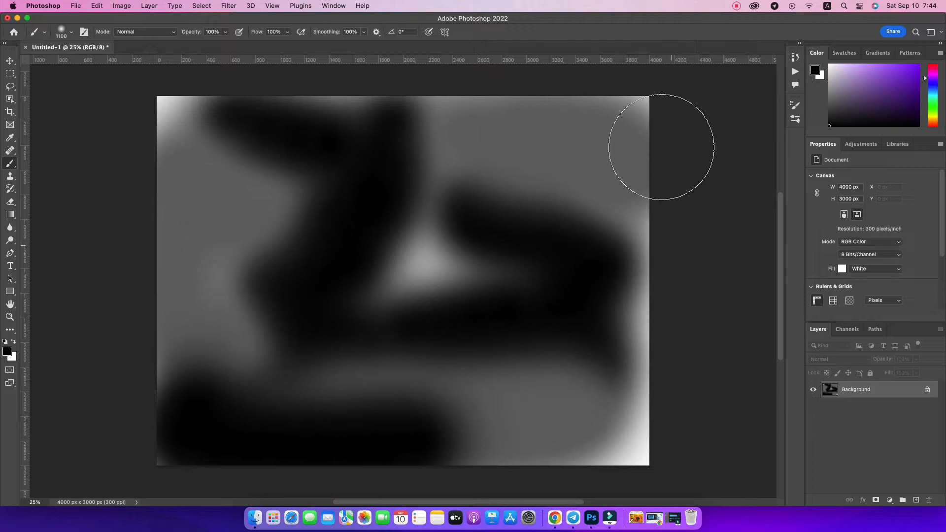
pyautogui.click(623, 114)
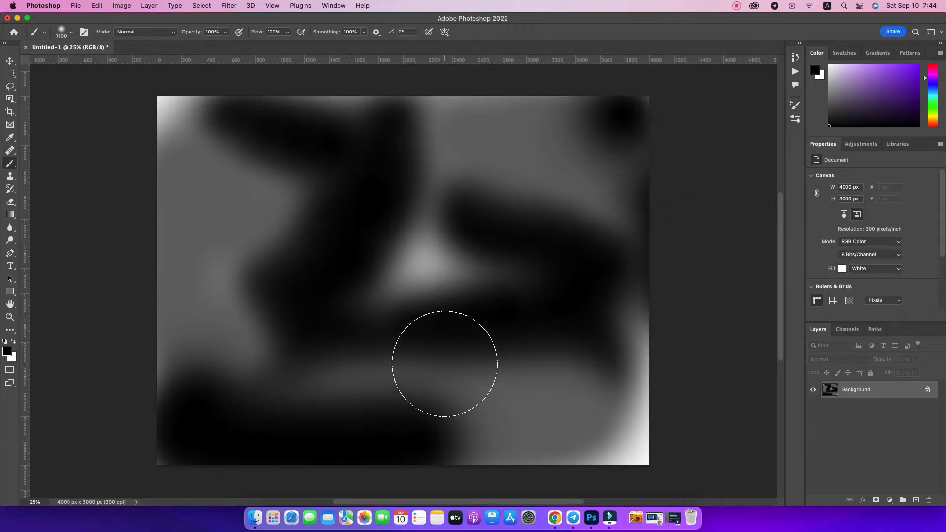
# Step: Paint soft white highlights left of the canvas centre, below the centre and near the upper right edge
pyautogui.moveTo(345, 249); pyautogui.dragTo(318, 252)
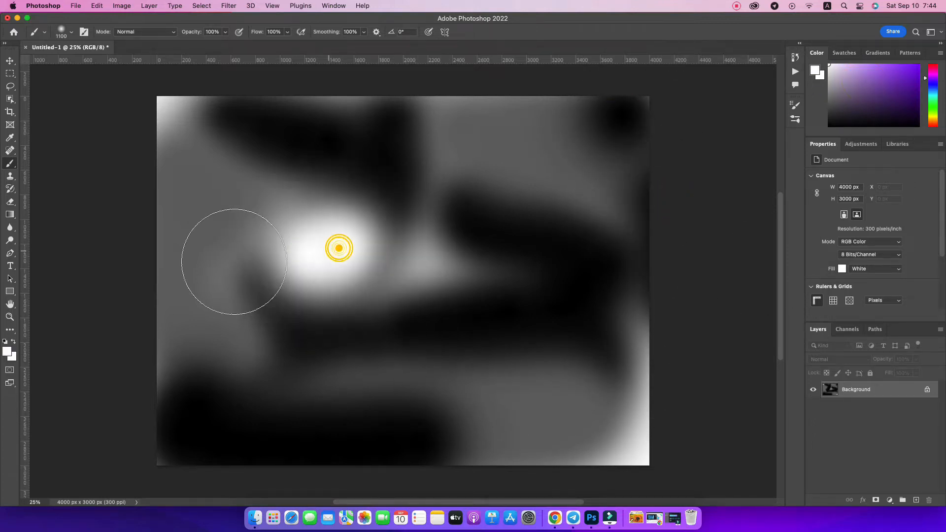
pyautogui.click(477, 350)
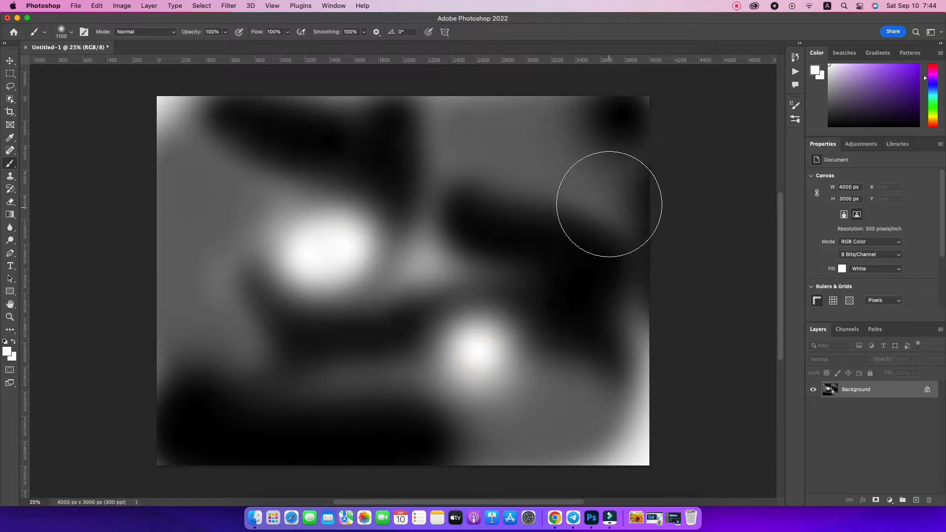
pyautogui.click(604, 196)
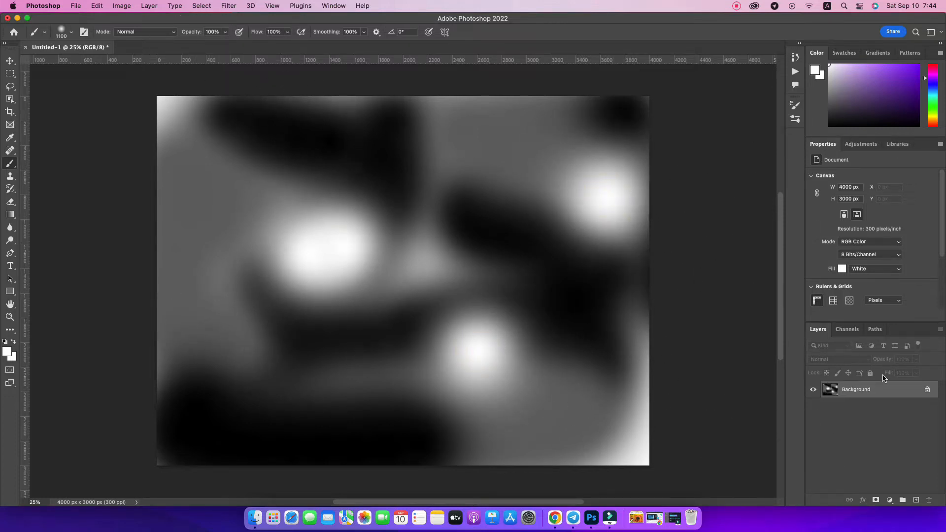
# Step: Convert the painted Background layer to a smart object and switch to the Move tool
pyautogui.rightClick(877, 394)
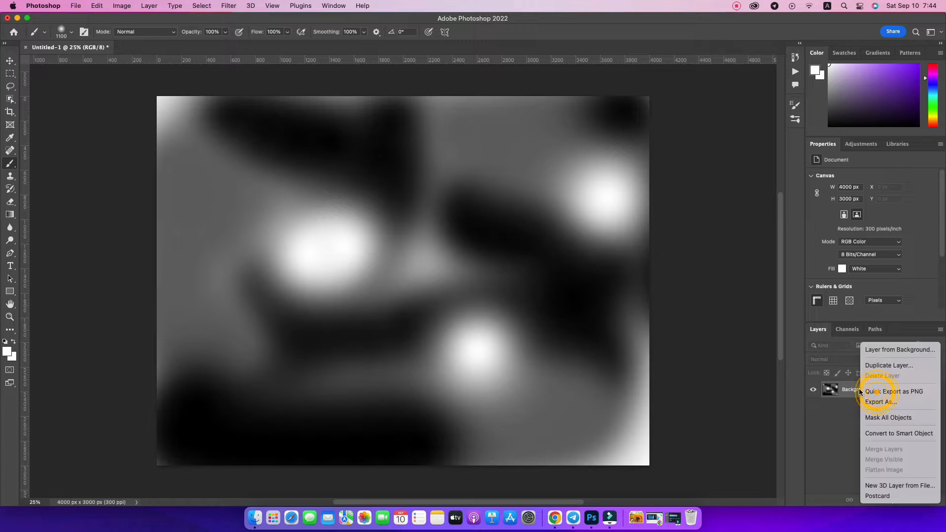
pyautogui.click(875, 435)
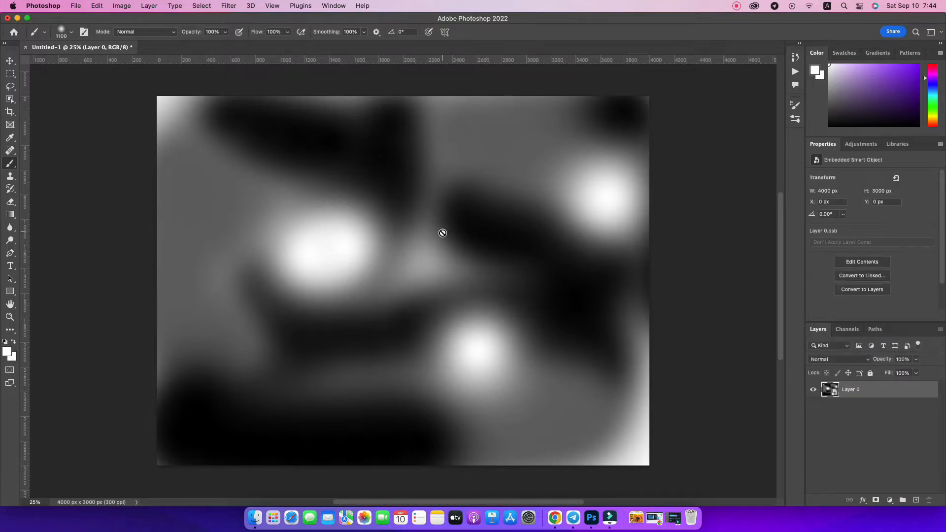
pyautogui.click(9, 57)
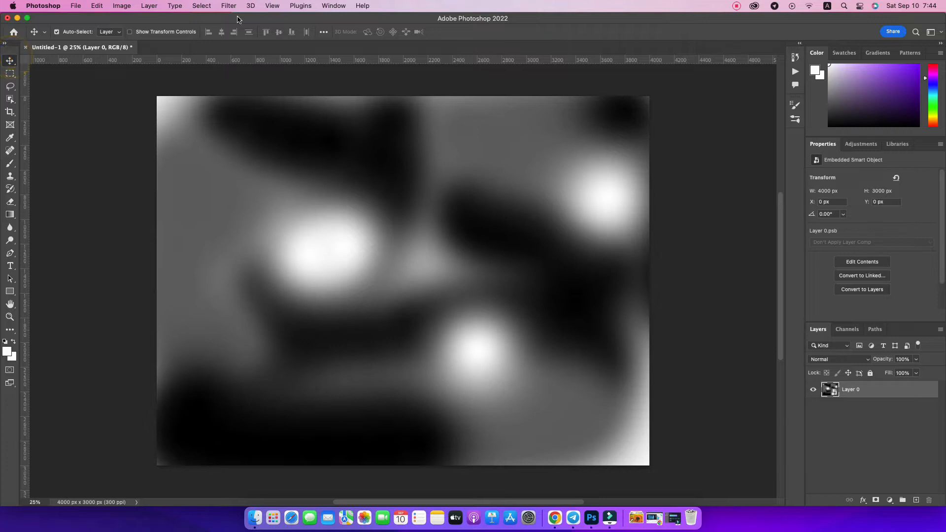
# Step: Open the Liquify filter on the smart object and set the Forward Warp brush size to 1606
pyautogui.click(223, 8)
pyautogui.click(246, 98)
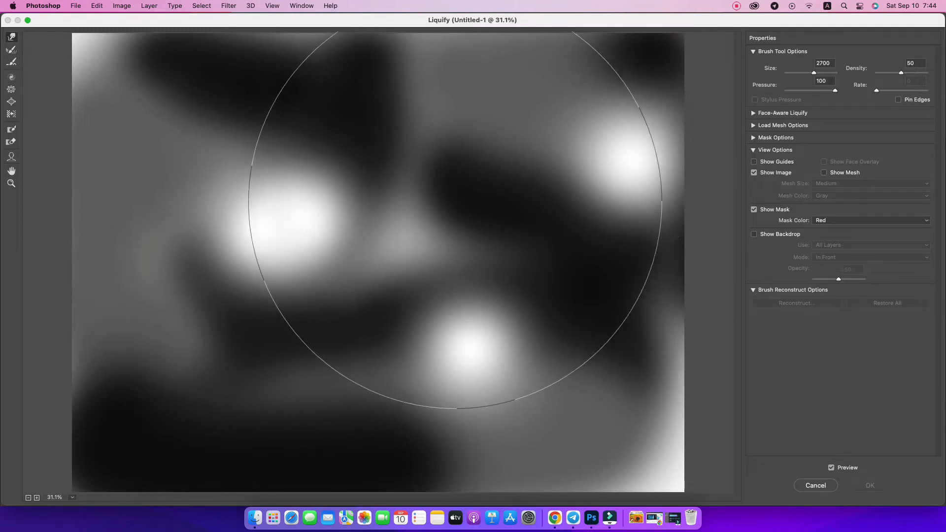
pyautogui.scroll(-2, 357, 256)
pyautogui.scroll(-3, 357, 256)
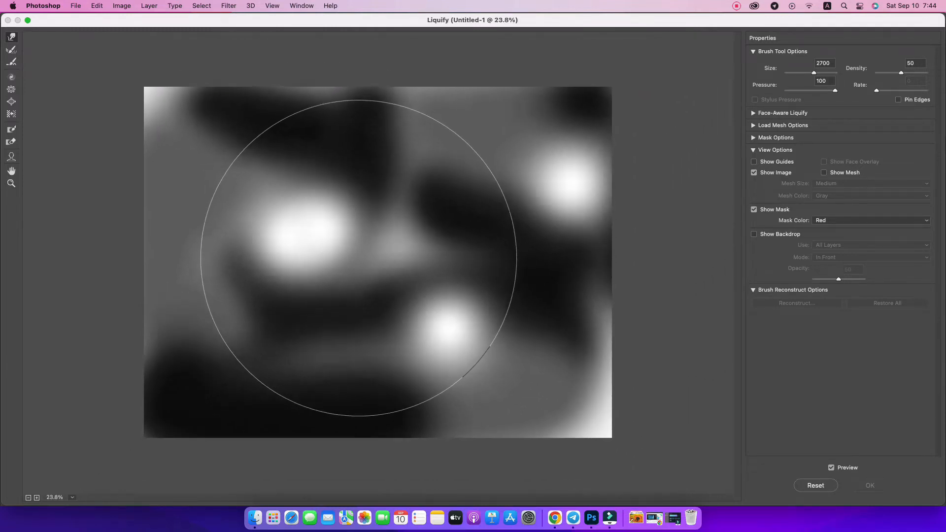
pyautogui.click(13, 37)
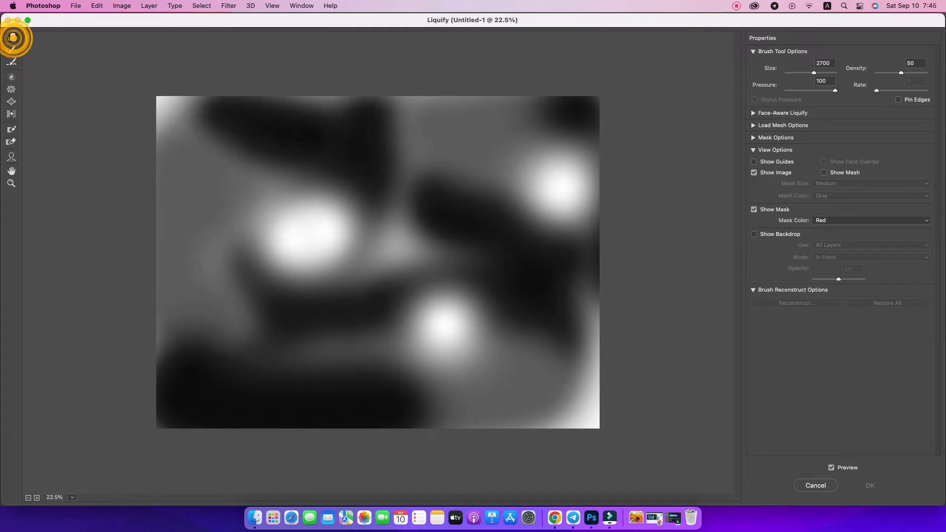
pyautogui.moveTo(803, 72); pyautogui.dragTo(805, 72)
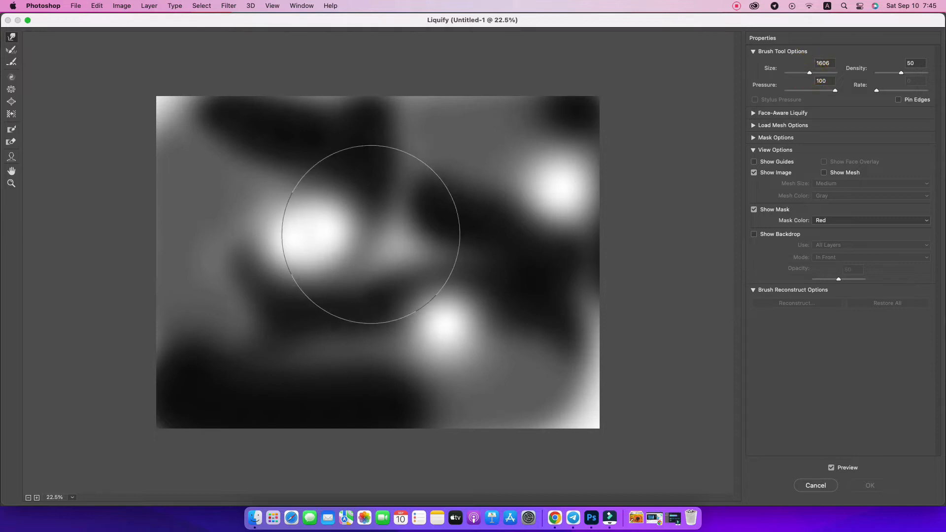
# Step: Warp the painted shapes with long strokes across the whole image into flowing, liquid-like swirls
pyautogui.moveTo(327, 232)
pyautogui.mouseDown()
pyautogui.moveTo(359, 271)
pyautogui.moveTo(490, 327)
pyautogui.moveTo(485, 267)
pyautogui.mouseUp()
pyautogui.moveTo(299, 246)
pyautogui.mouseDown()
pyautogui.moveTo(401, 95)
pyautogui.moveTo(200, 169)
pyautogui.moveTo(201, 254)
pyautogui.moveTo(507, 342)
pyautogui.moveTo(460, 152)
pyautogui.moveTo(224, 152)
pyautogui.moveTo(243, 101)
pyautogui.moveTo(205, 121)
pyautogui.moveTo(311, 317)
pyautogui.moveTo(40, 267)
pyautogui.mouseUp()
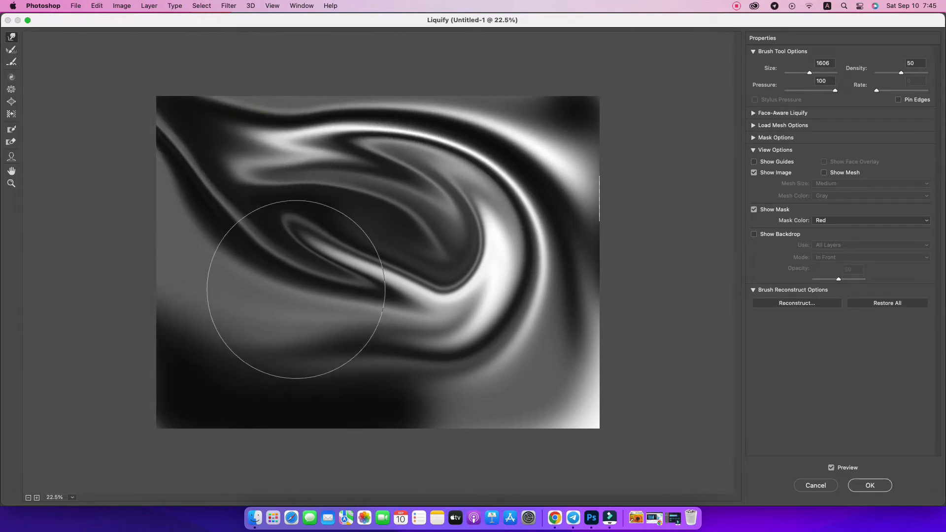
pyautogui.moveTo(412, 264)
pyautogui.mouseDown()
pyautogui.moveTo(279, 300)
pyautogui.moveTo(531, 261)
pyautogui.moveTo(326, 149)
pyautogui.moveTo(211, 188)
pyautogui.moveTo(235, 298)
pyautogui.moveTo(460, 359)
pyautogui.moveTo(484, 178)
pyautogui.moveTo(267, 158)
pyautogui.moveTo(182, 268)
pyautogui.moveTo(277, 402)
pyautogui.moveTo(484, 413)
pyautogui.moveTo(544, 397)
pyautogui.moveTo(558, 376)
pyautogui.moveTo(673, 454)
pyautogui.moveTo(455, 416)
pyautogui.moveTo(540, 273)
pyautogui.moveTo(492, 274)
pyautogui.moveTo(440, 225)
pyautogui.moveTo(407, 267)
pyautogui.moveTo(214, 193)
pyautogui.mouseUp()
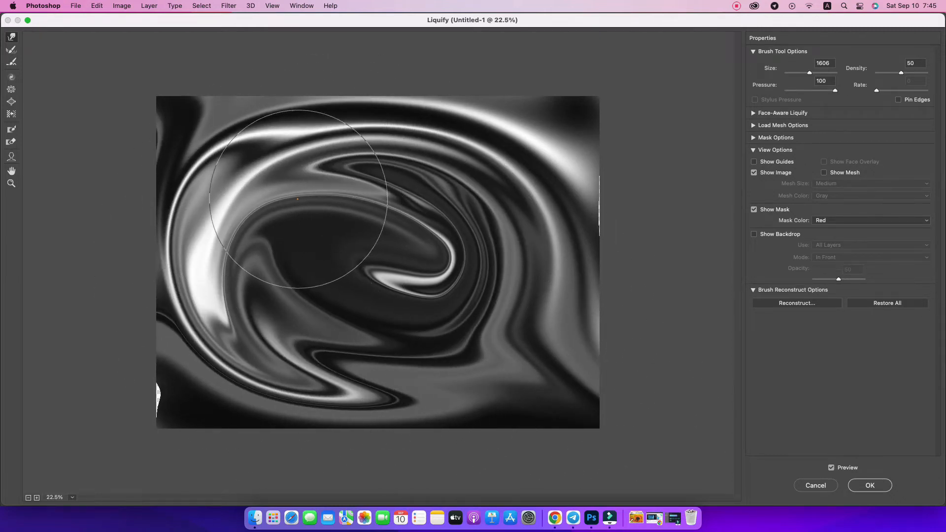
pyautogui.moveTo(338, 201); pyautogui.dragTo(35, 64)
pyautogui.moveTo(399, 285)
pyautogui.mouseDown()
pyautogui.moveTo(315, 244)
pyautogui.moveTo(552, 326)
pyautogui.moveTo(570, 171)
pyautogui.mouseUp()
pyautogui.moveTo(601, 258)
pyautogui.mouseDown()
pyautogui.moveTo(722, 338)
pyautogui.moveTo(480, 391)
pyautogui.moveTo(173, 406)
pyautogui.moveTo(64, 380)
pyautogui.moveTo(312, 391)
pyautogui.moveTo(448, 434)
pyautogui.moveTo(554, 425)
pyautogui.moveTo(553, 397)
pyautogui.moveTo(650, 389)
pyautogui.moveTo(560, 99)
pyautogui.moveTo(624, 151)
pyautogui.mouseUp()
pyautogui.click(131, 433)
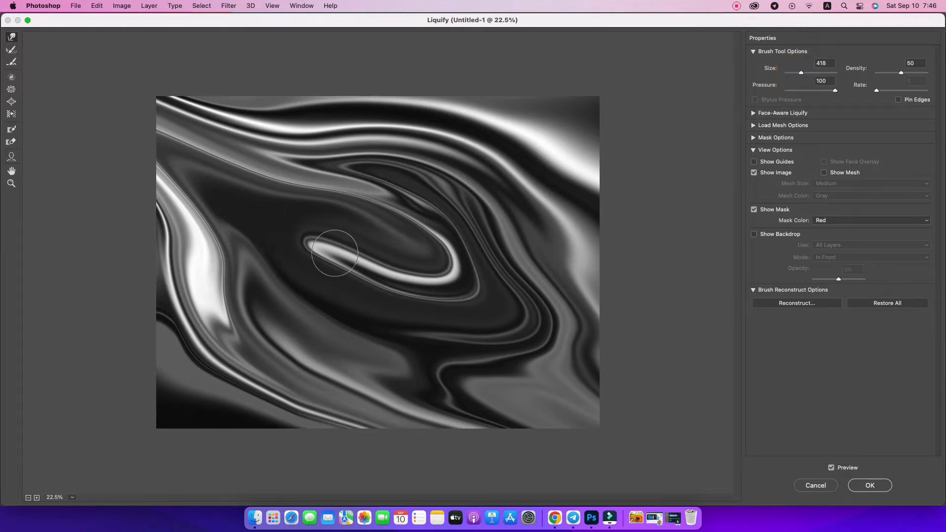
# Step: Refine the central white streak and the image edges with warp brush sizes 418 and 1067, and apply Liquify
pyautogui.moveTo(335, 252)
pyautogui.mouseDown()
pyautogui.moveTo(285, 212)
pyautogui.moveTo(209, 188)
pyautogui.mouseUp()
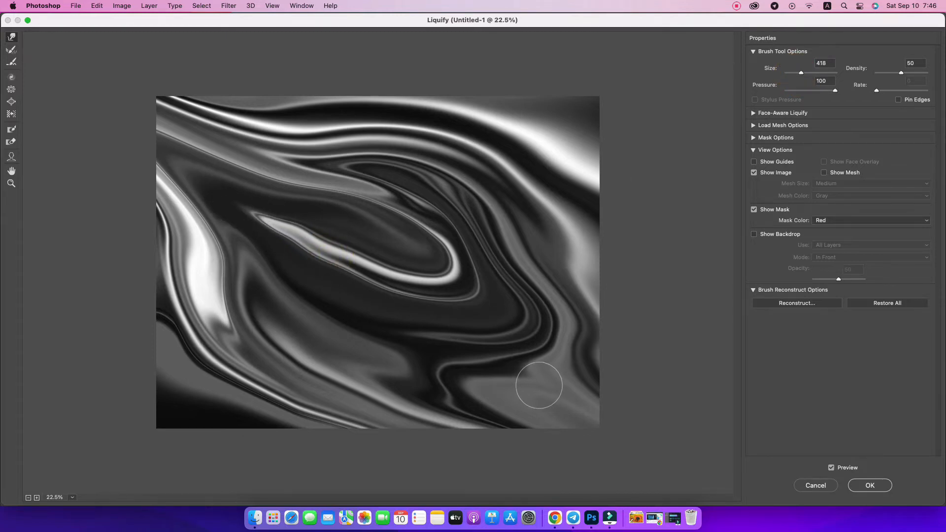
pyautogui.click(811, 73)
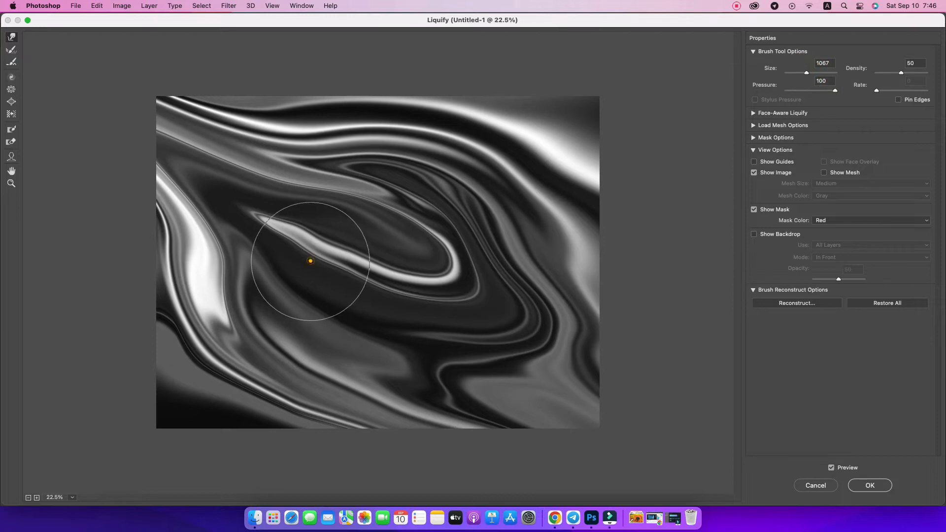
pyautogui.moveTo(310, 258)
pyautogui.mouseDown()
pyautogui.moveTo(375, 270)
pyautogui.moveTo(260, 228)
pyautogui.mouseUp()
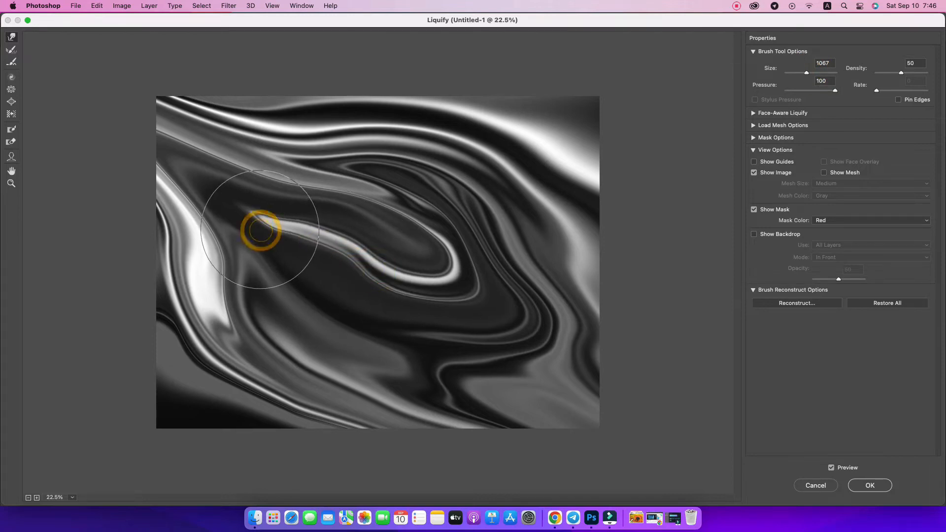
pyautogui.moveTo(612, 380); pyautogui.dragTo(634, 375)
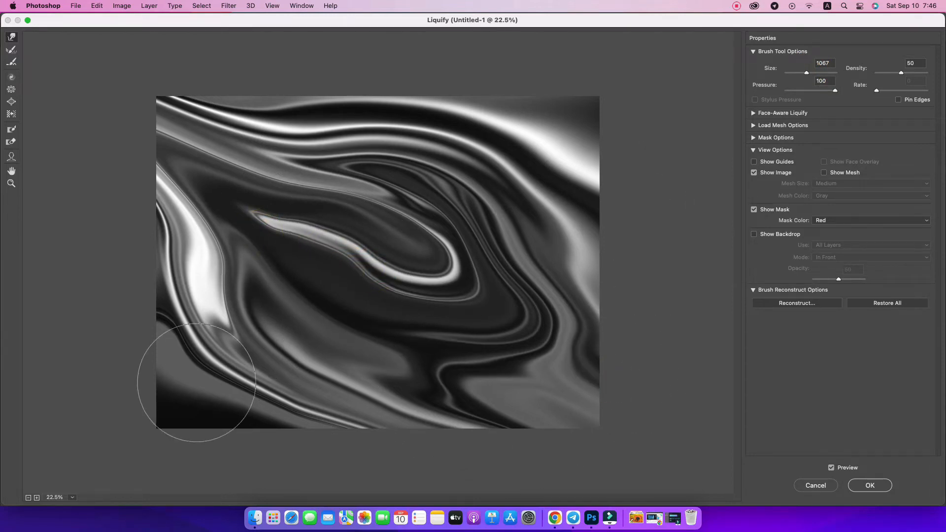
pyautogui.moveTo(251, 443)
pyautogui.mouseDown()
pyautogui.moveTo(184, 408)
pyautogui.moveTo(203, 439)
pyautogui.moveTo(178, 428)
pyautogui.mouseUp()
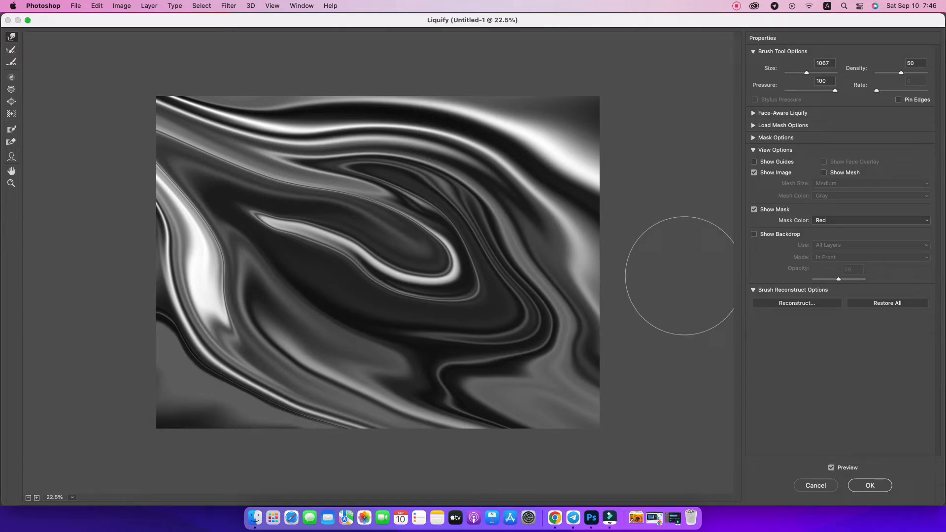
pyautogui.click(869, 486)
pyautogui.click(930, 418)
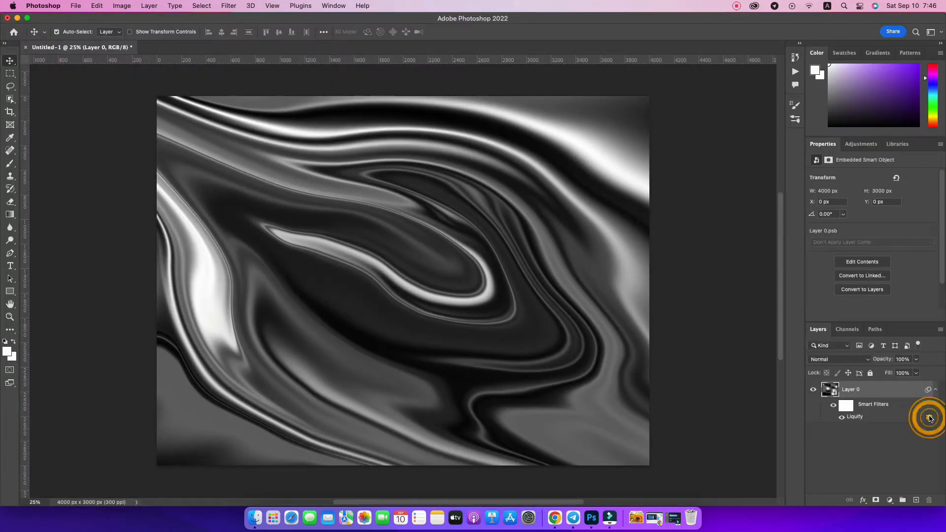
pyautogui.moveTo(513, 110); pyautogui.dragTo(783, 122)
pyautogui.moveTo(710, 152); pyautogui.dragTo(751, 160)
pyautogui.click(790, 137)
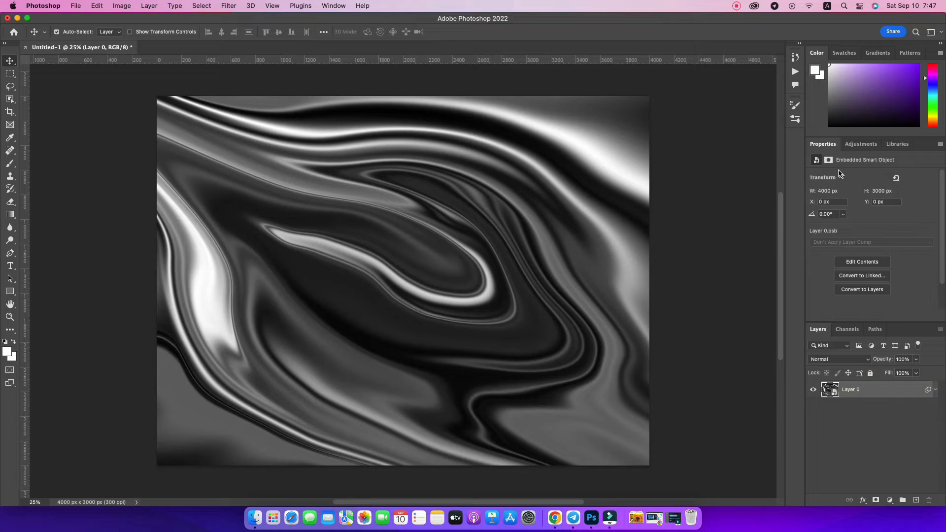
# Step: Add a Gradient Map adjustment layer above the liquified layer and choose the Foreground to Background preset for its gradient
pyautogui.click(889, 500)
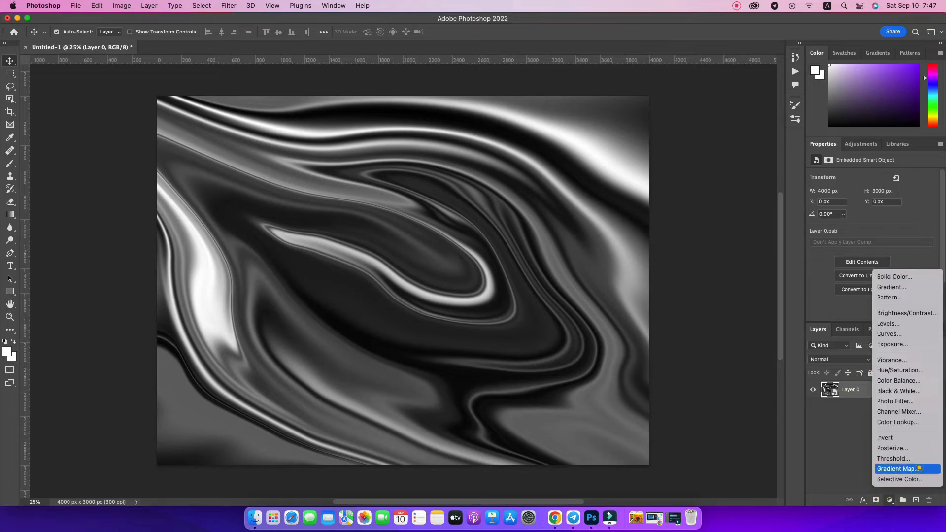
pyautogui.click(919, 469)
pyautogui.click(846, 178)
pyautogui.click(711, 98)
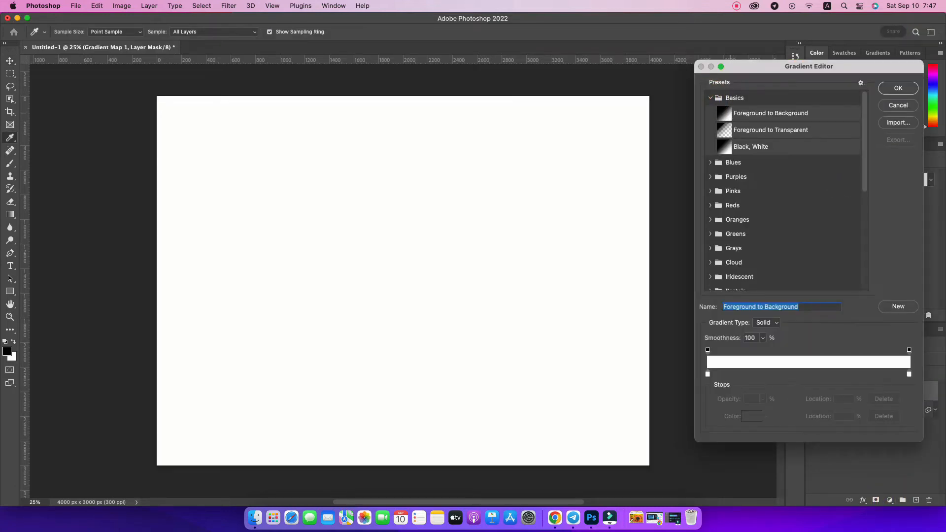
pyautogui.click(752, 146)
pyautogui.click(757, 114)
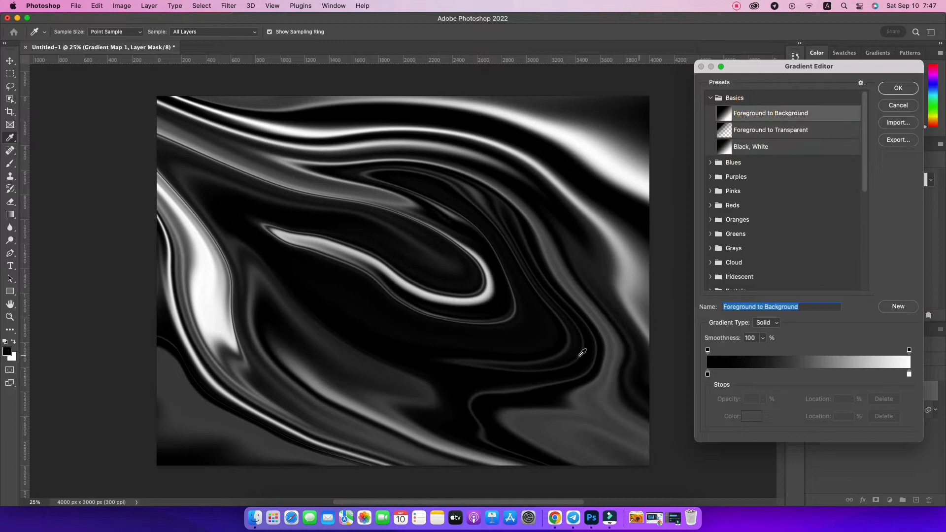
# Step: Set the gradient's black starting colour stop to dark brown #542200
pyautogui.click(708, 374)
pyautogui.click(751, 415)
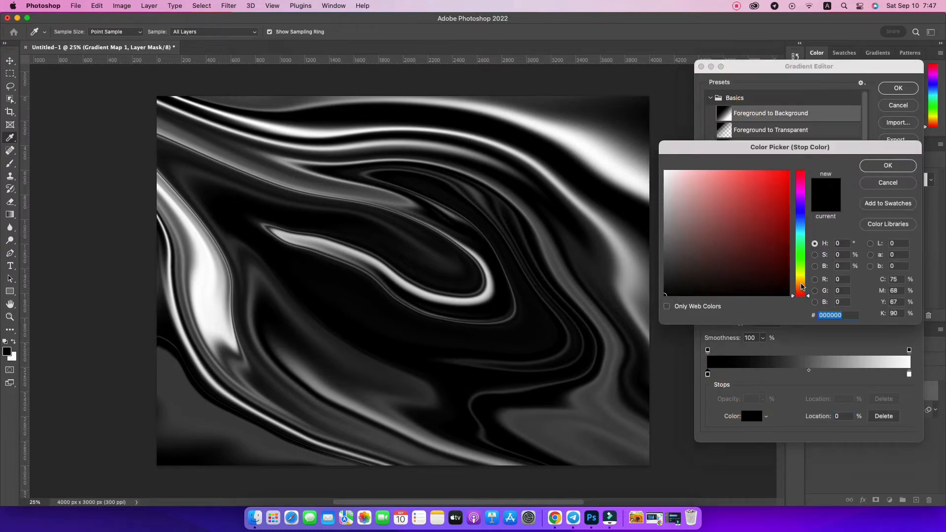
pyautogui.moveTo(802, 288); pyautogui.dragTo(788, 255)
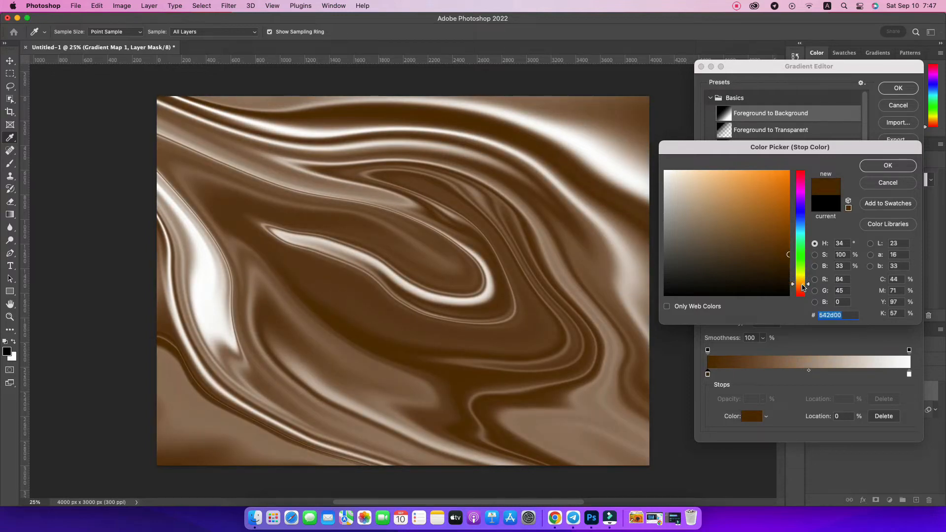
pyautogui.moveTo(804, 288)
pyautogui.mouseDown()
pyautogui.moveTo(806, 301)
pyautogui.moveTo(803, 289)
pyautogui.mouseUp()
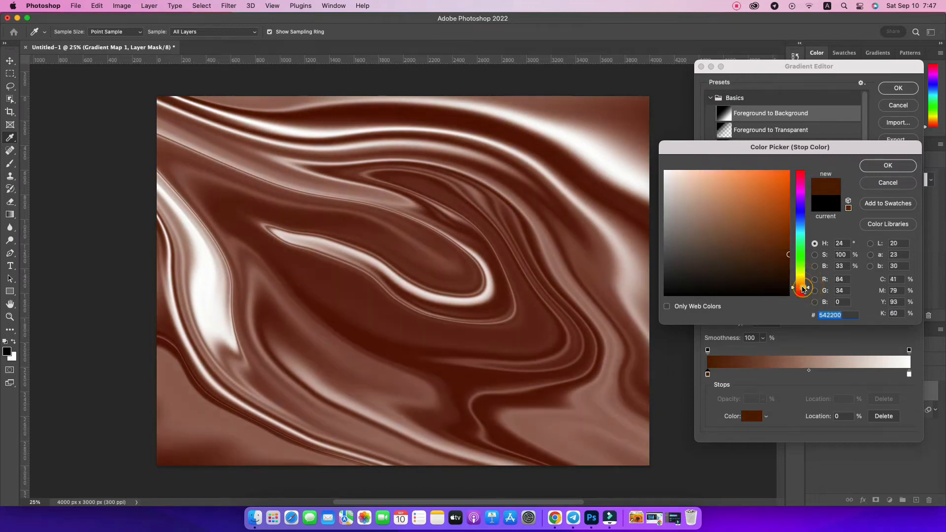
pyautogui.click(887, 165)
# Step: Add a colour stop at 32% on the gradient and set its colour to golden tan #c99954
pyautogui.click(773, 374)
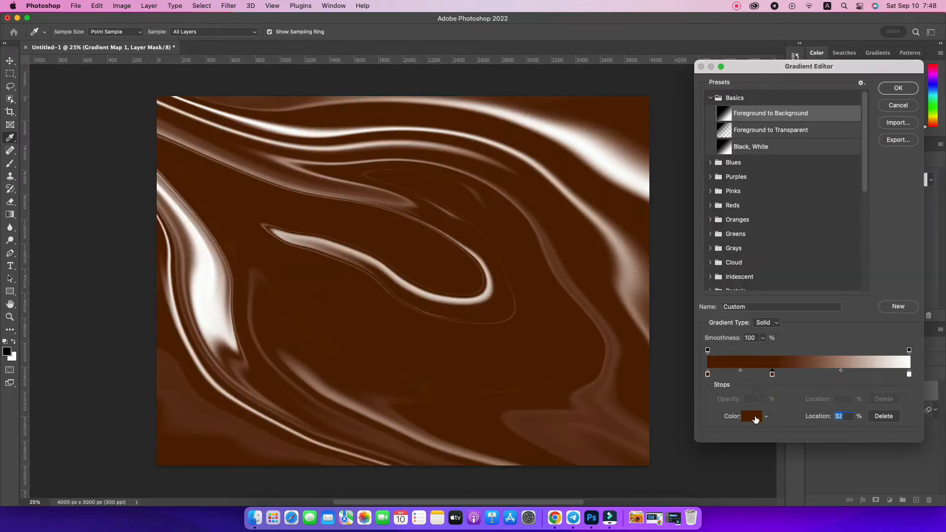
pyautogui.doubleClick(773, 374)
pyautogui.click(788, 197)
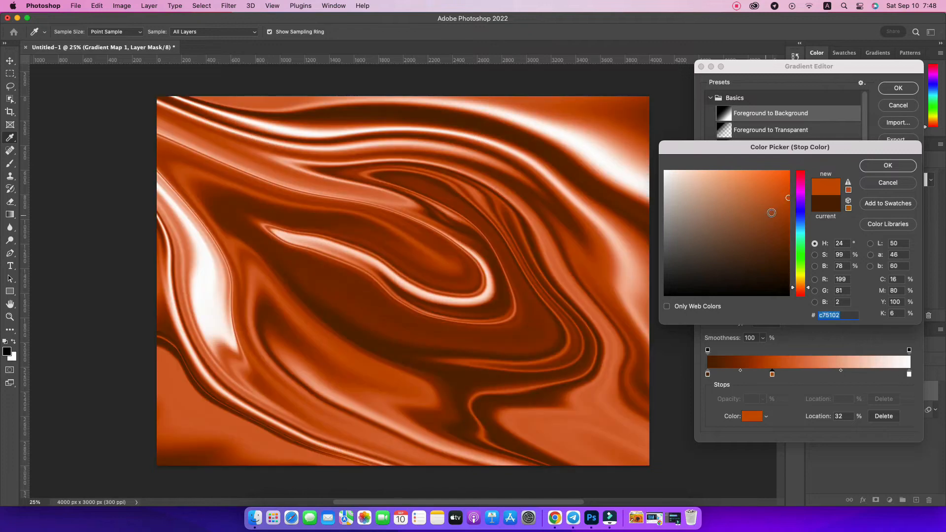
pyautogui.moveTo(772, 213)
pyautogui.mouseDown()
pyautogui.moveTo(778, 207)
pyautogui.moveTo(768, 207)
pyautogui.moveTo(789, 220)
pyautogui.mouseUp()
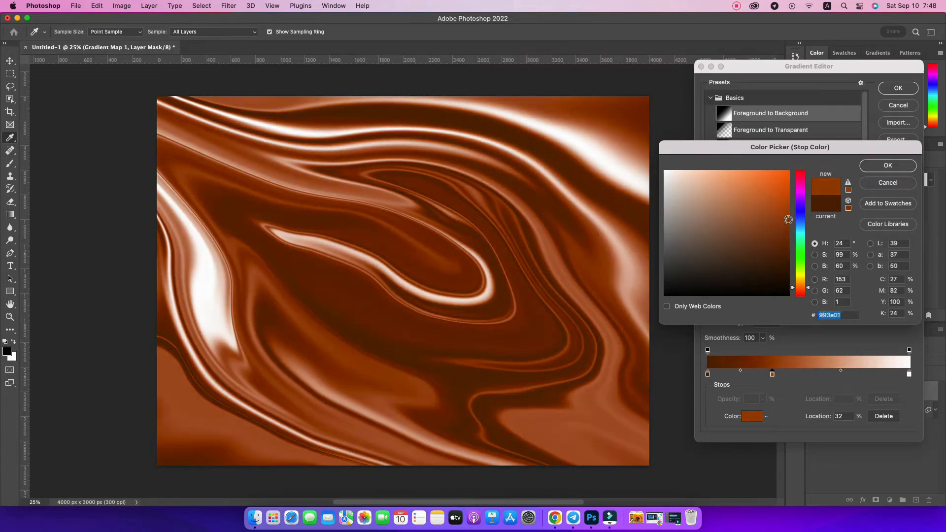
pyautogui.moveTo(748, 192)
pyautogui.mouseDown()
pyautogui.moveTo(718, 196)
pyautogui.moveTo(737, 196)
pyautogui.mouseUp()
pyautogui.moveTo(799, 282); pyautogui.dragTo(797, 285)
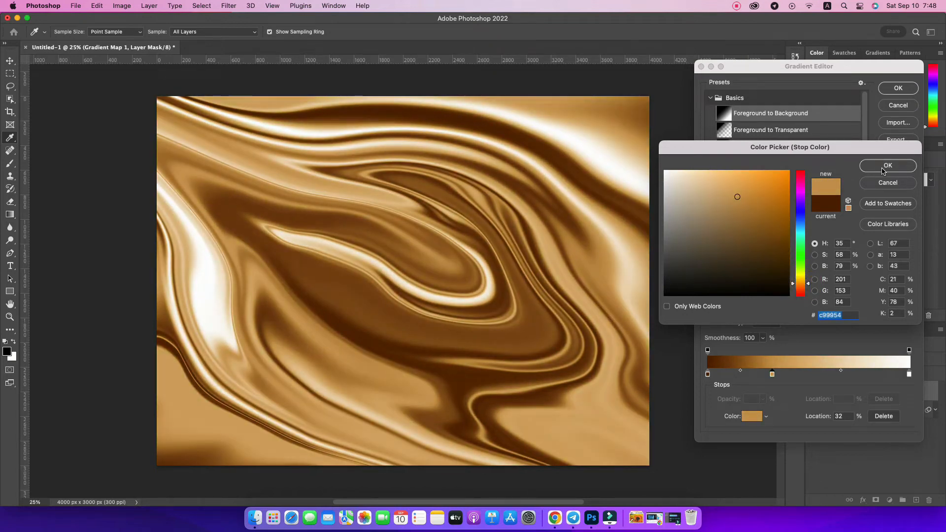
pyautogui.click(885, 167)
# Step: Add another colour stop at 64% on the gradient and set its colour to light yellow #f6feb6
pyautogui.click(838, 373)
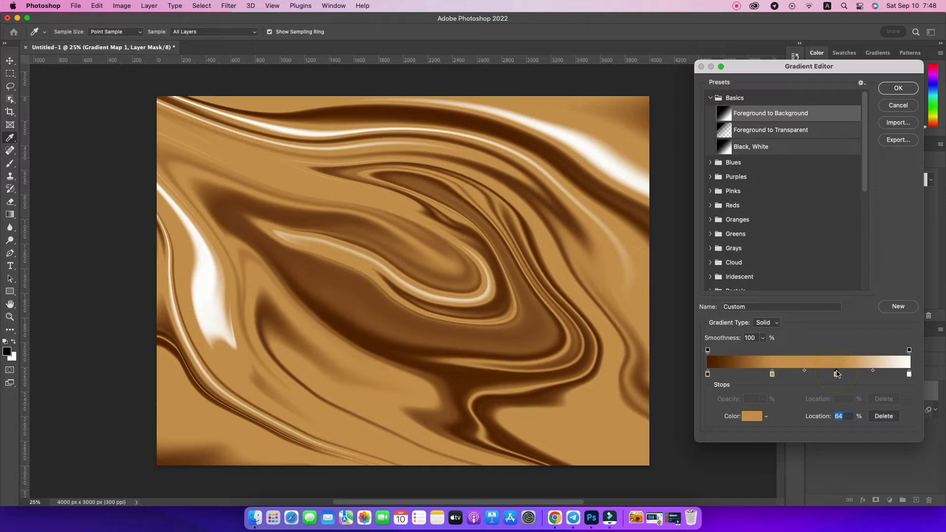
pyautogui.click(750, 418)
pyautogui.click(704, 167)
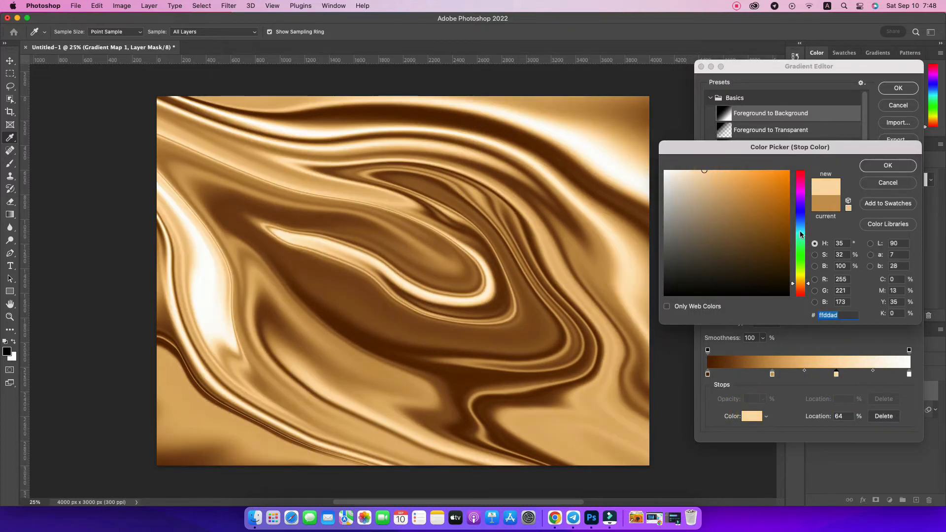
pyautogui.click(801, 234)
pyautogui.click(801, 278)
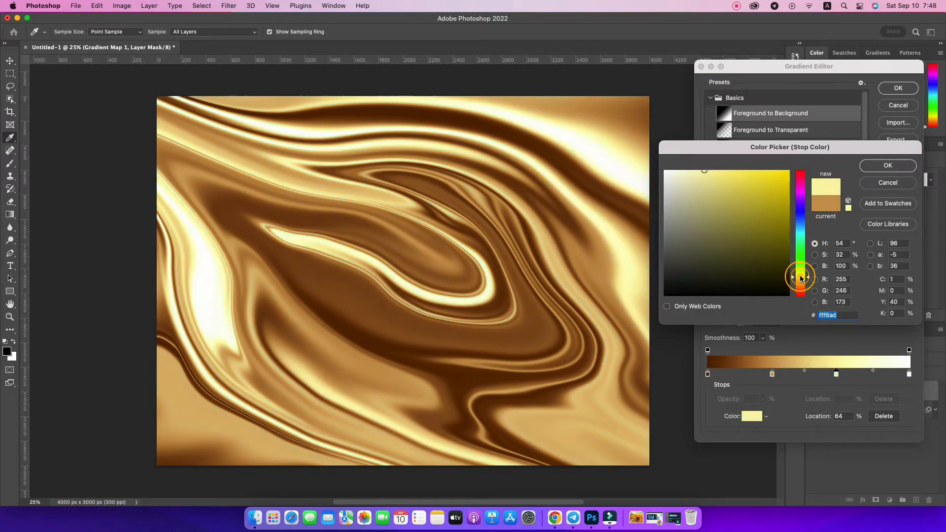
pyautogui.click(801, 276)
pyautogui.click(802, 275)
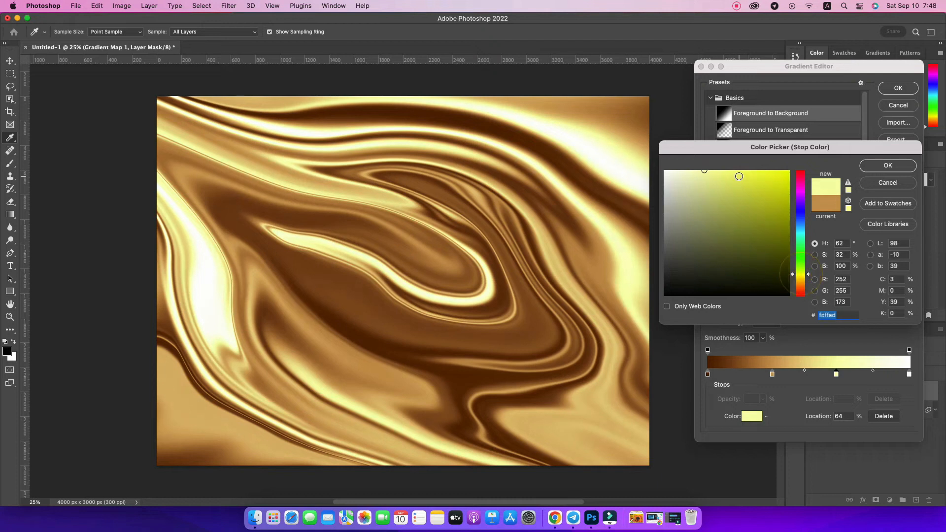
pyautogui.click(803, 275)
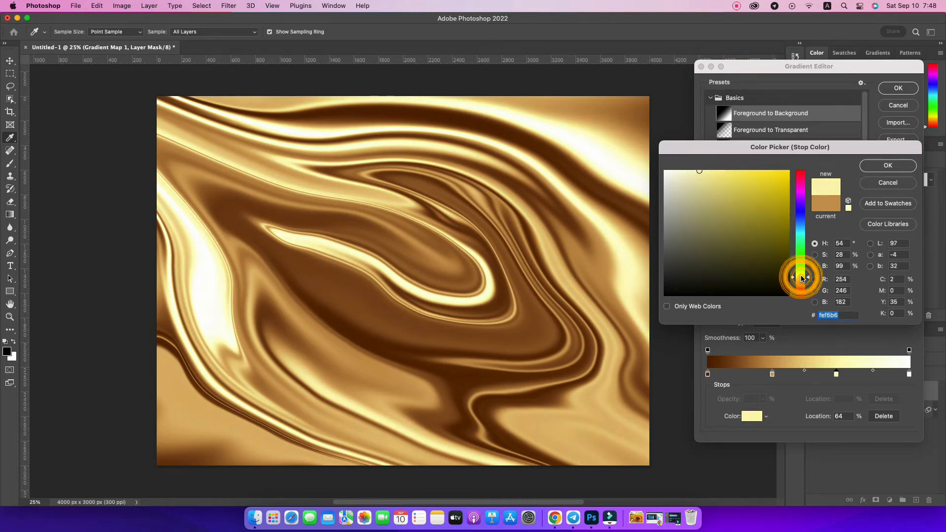
pyautogui.click(802, 273)
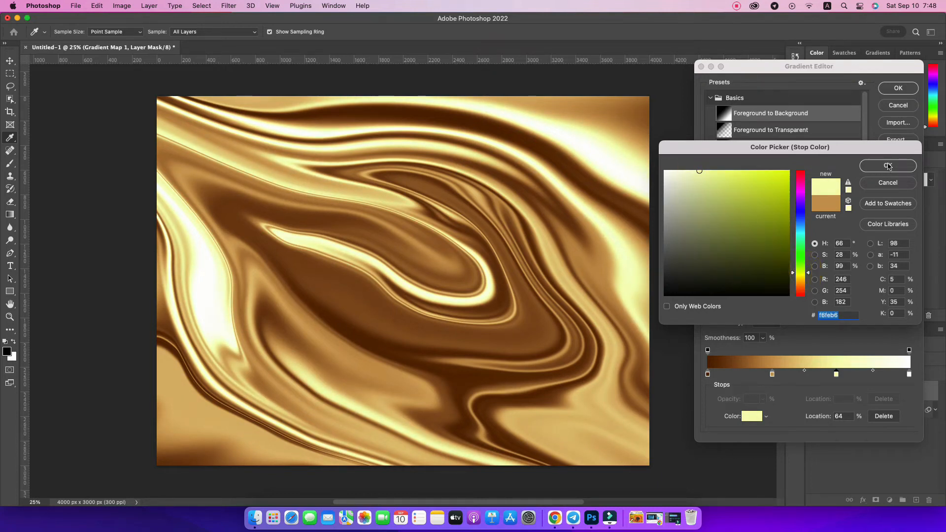
pyautogui.moveTo(803, 200); pyautogui.dragTo(803, 213)
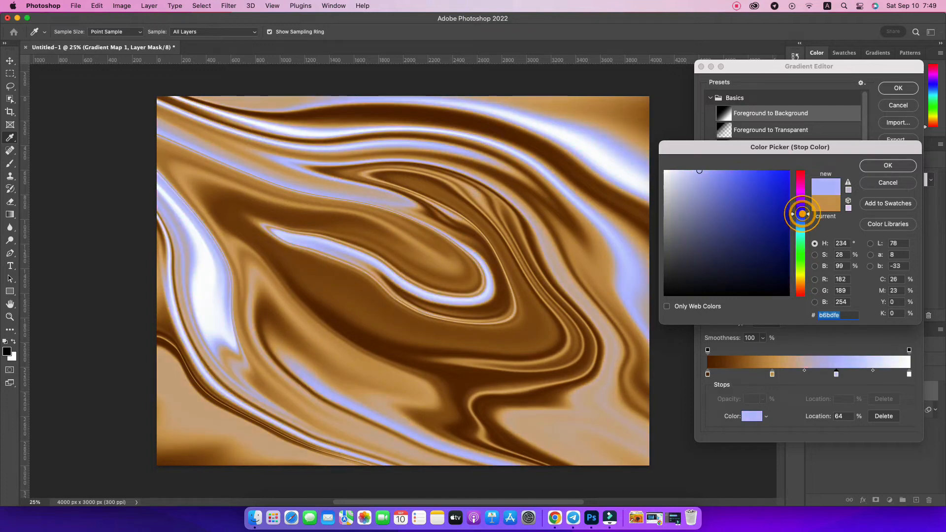
pyautogui.click(803, 258)
pyautogui.click(802, 275)
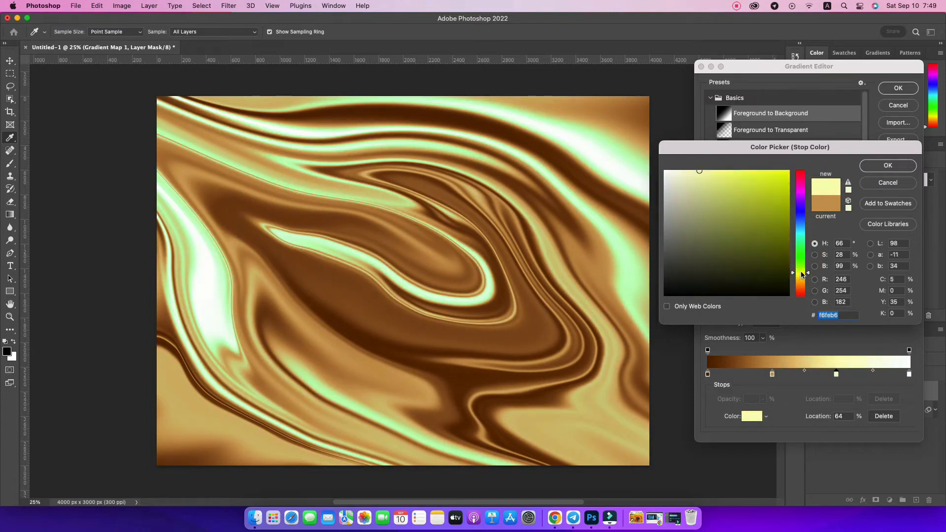
pyautogui.click(884, 164)
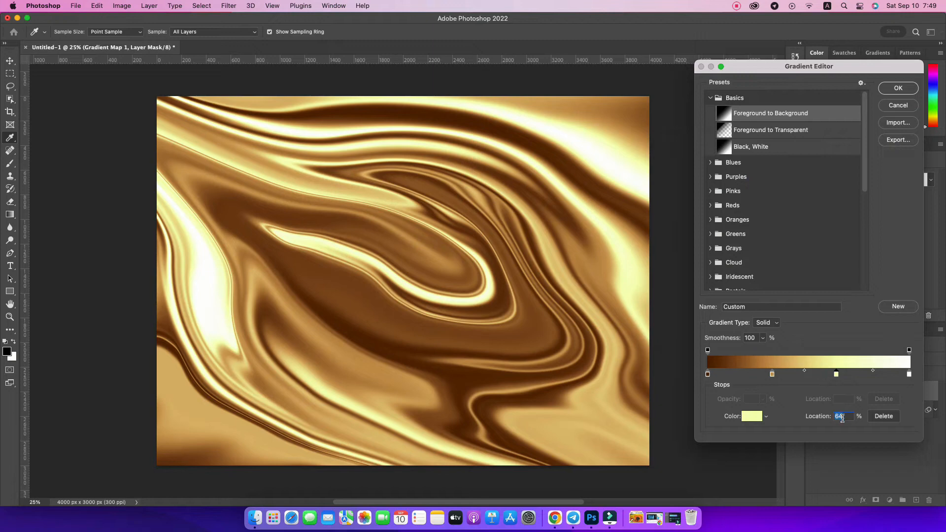
# Step: Set the light yellow stop's location to 60% and the golden tan stop's location to 30%
pyautogui.write('60')
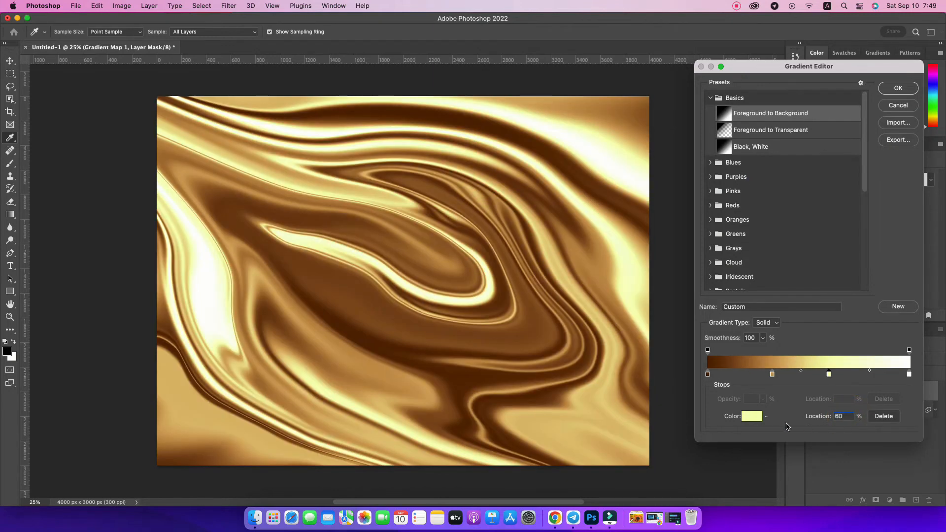
pyautogui.click(773, 374)
pyautogui.write('30')
# Step: Set the gradient's white end stop to pale cream #fffeec
pyautogui.click(909, 375)
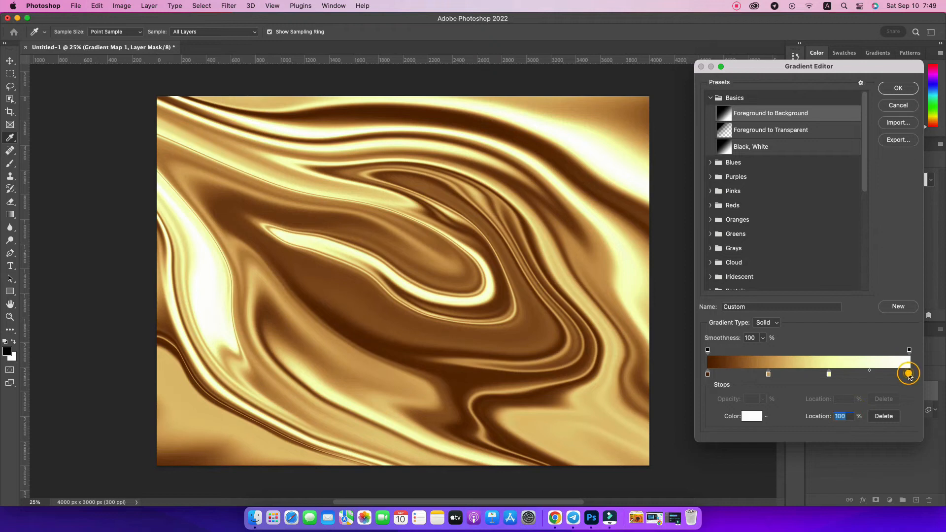
pyautogui.click(751, 417)
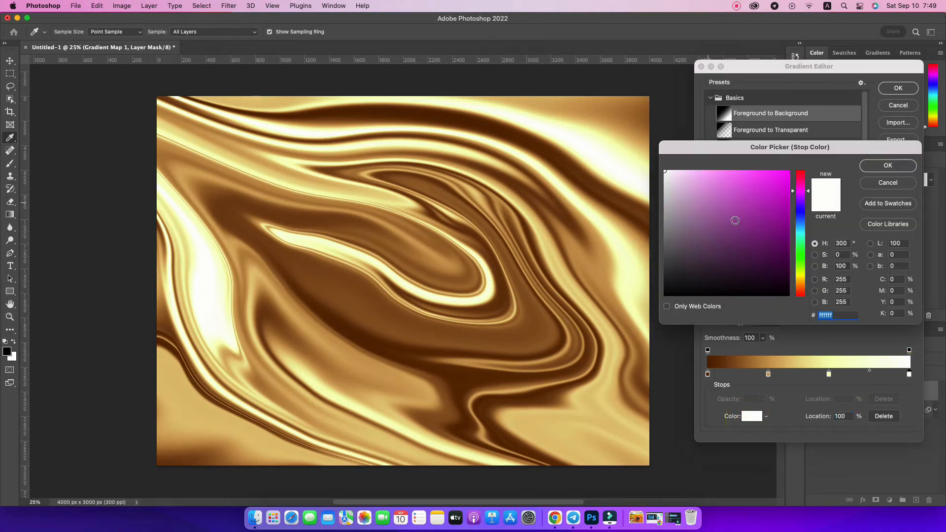
pyautogui.click(802, 276)
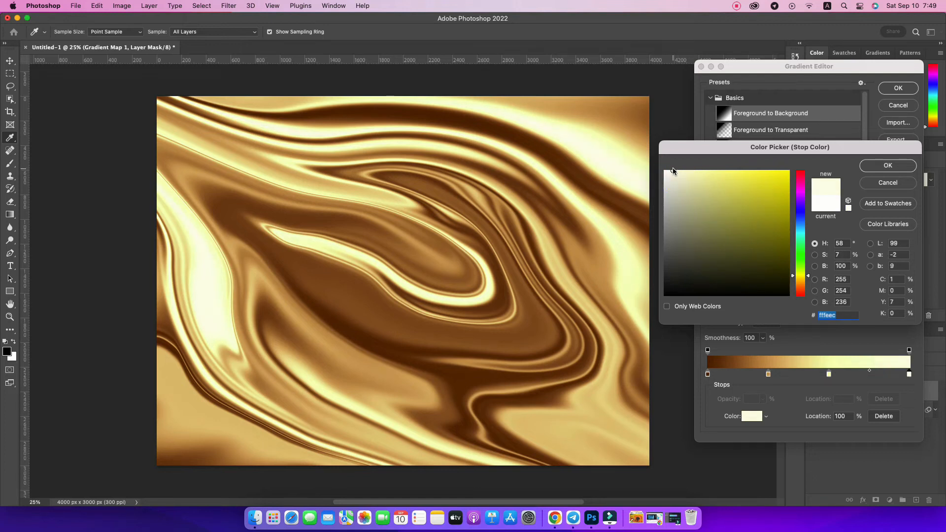
pyautogui.click(889, 165)
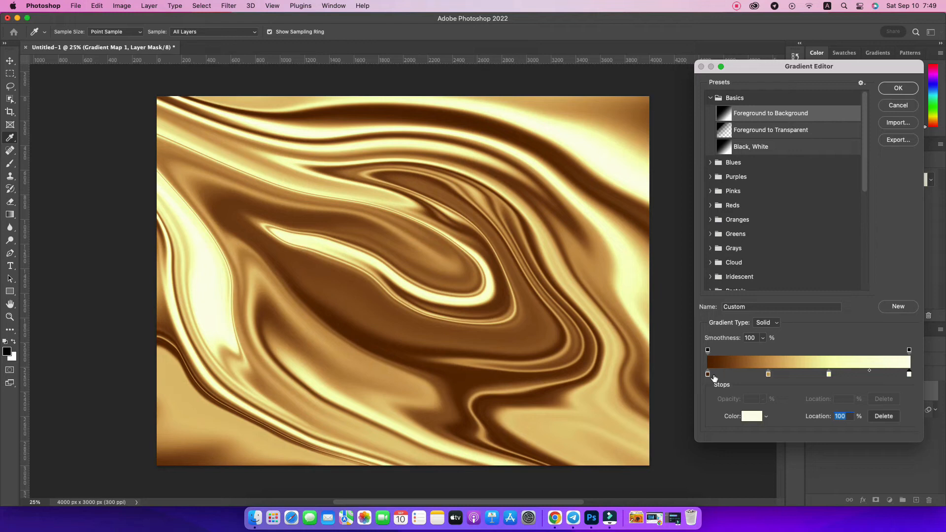
# Step: Darken the gradient's brown starting stop to #2d1401 and apply the edited gradient to the Gradient Map
pyautogui.click(752, 416)
pyautogui.moveTo(799, 289); pyautogui.dragTo(802, 296)
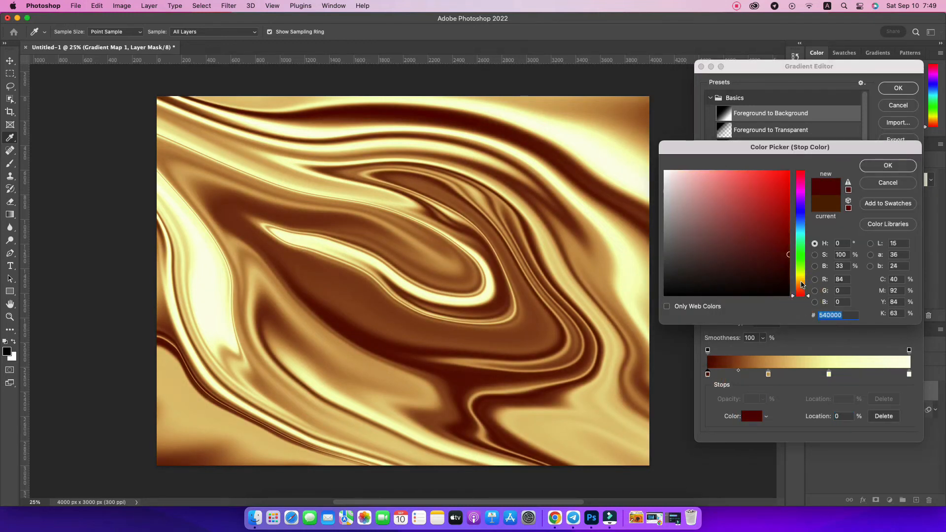
pyautogui.click(801, 287)
pyautogui.click(788, 265)
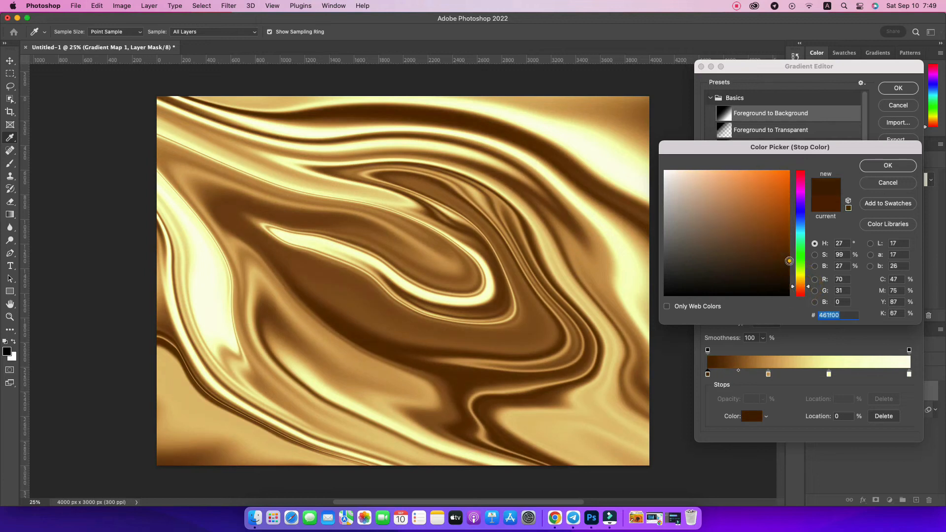
pyautogui.click(787, 266)
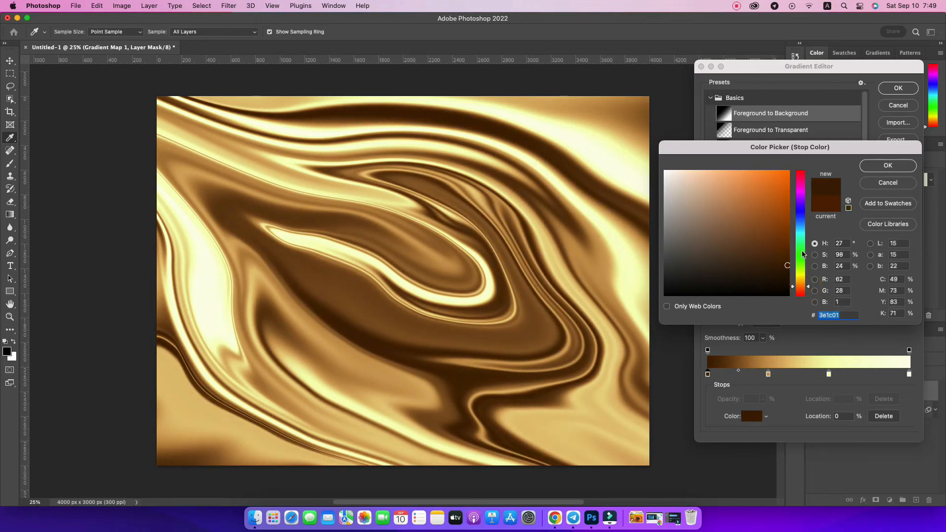
pyautogui.click(788, 274)
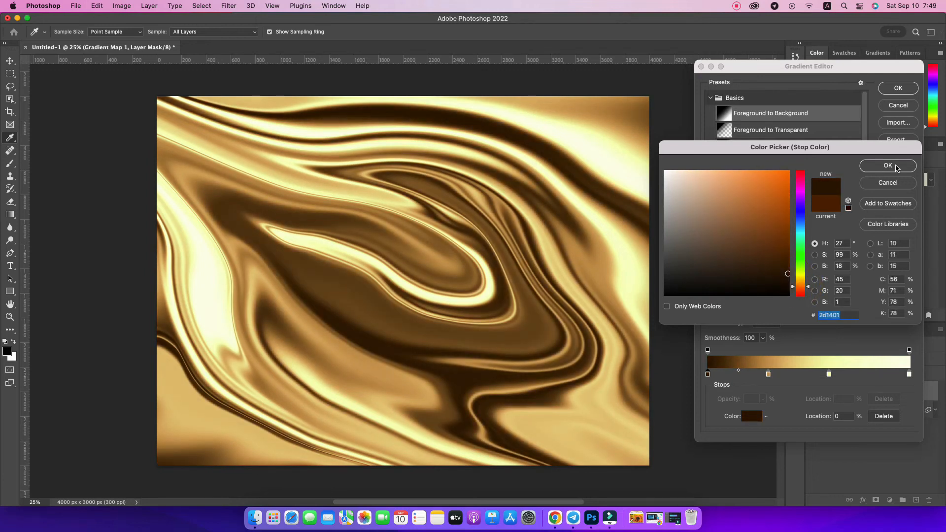
pyautogui.click(896, 168)
pyautogui.click(899, 88)
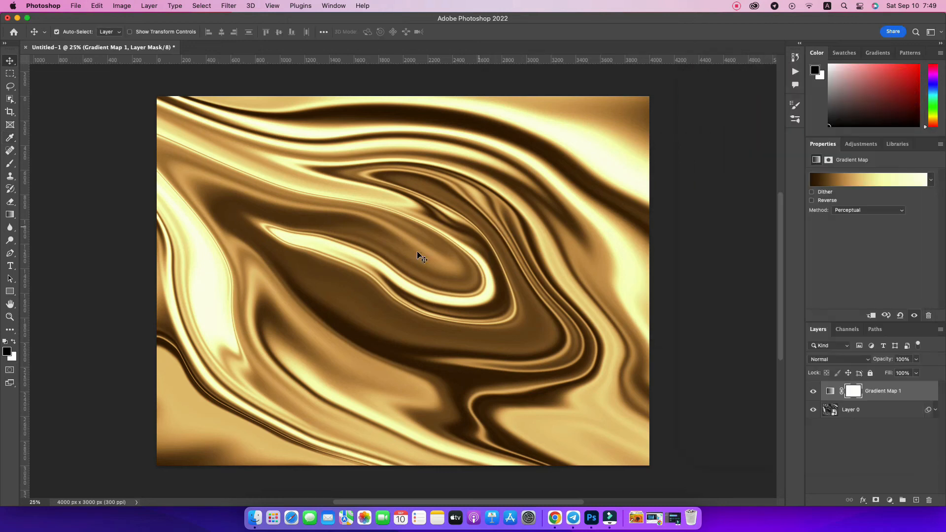
# Step: Convert the Gradient Map 1 layer and Layer 0 together into a single smart object
pyautogui.rightClick(886, 411)
pyautogui.scroll(-3, 784, 458)
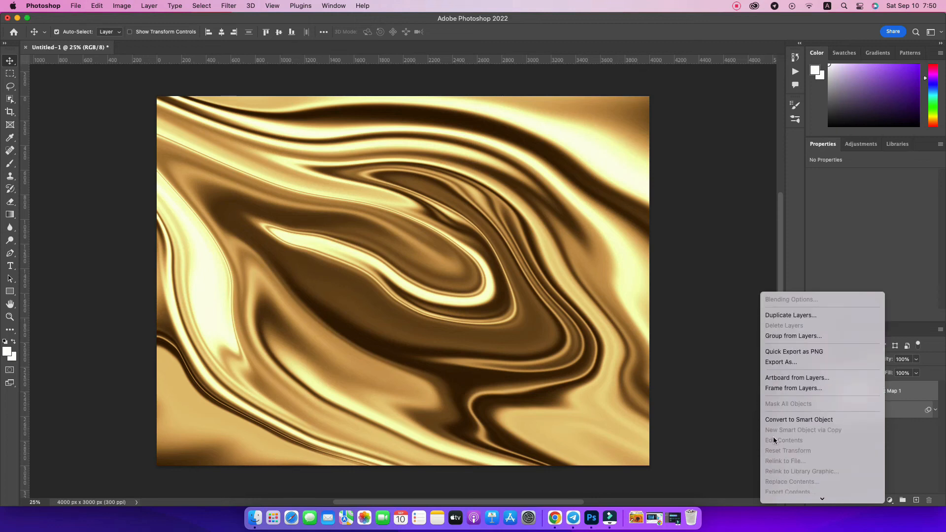
pyautogui.click(772, 422)
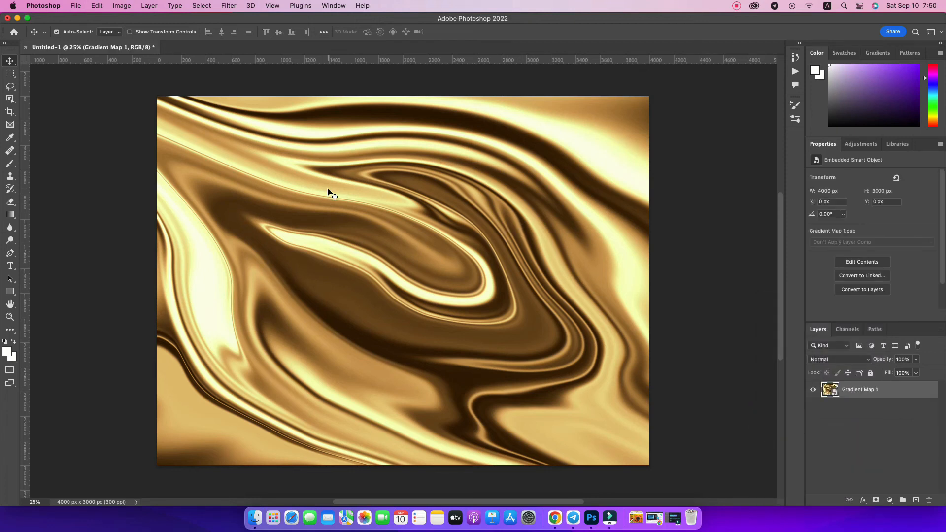
# Step: Apply an Add Noise filter to the smart object with an amount of 10% and Uniform distribution
pyautogui.click(220, 7)
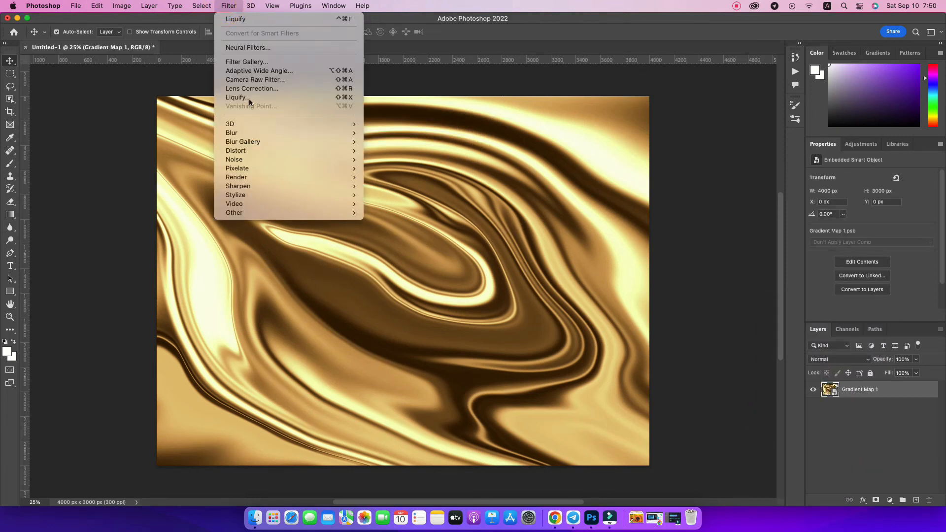
pyautogui.moveTo(252, 159)
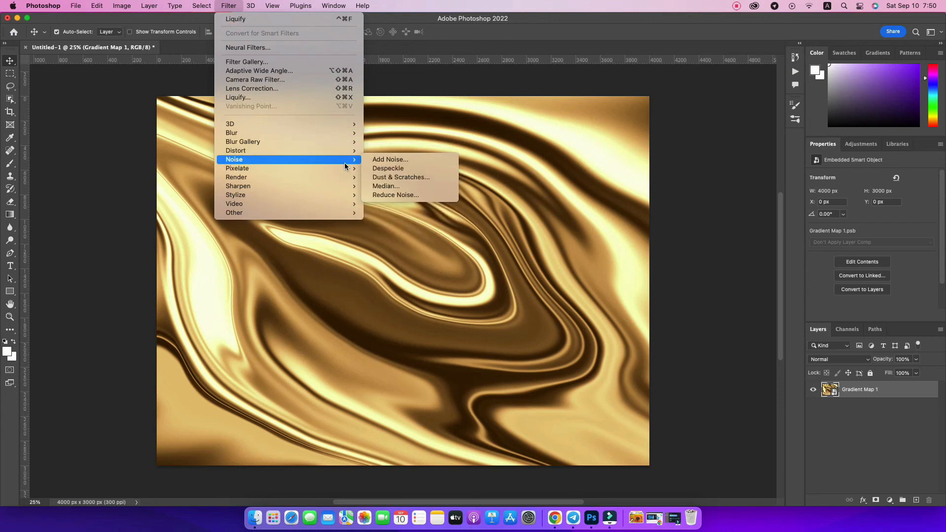
pyautogui.click(390, 160)
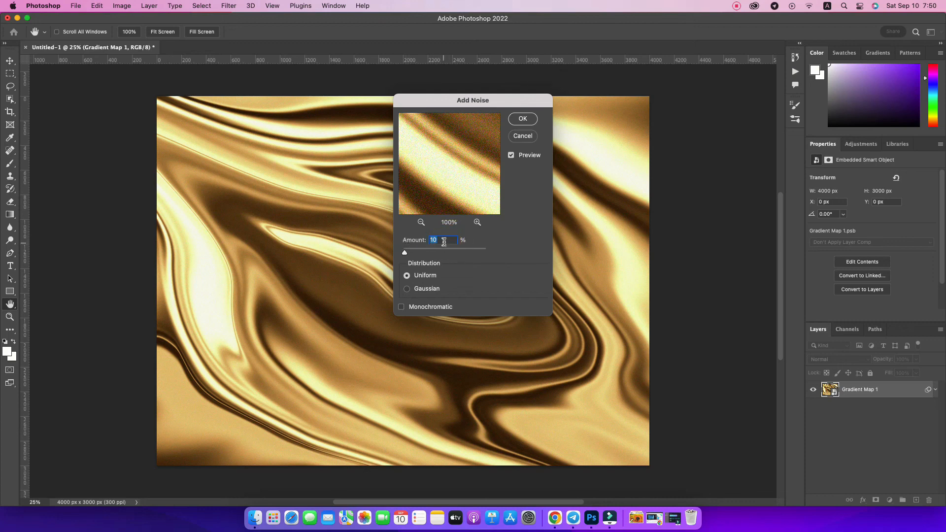
pyautogui.click(523, 119)
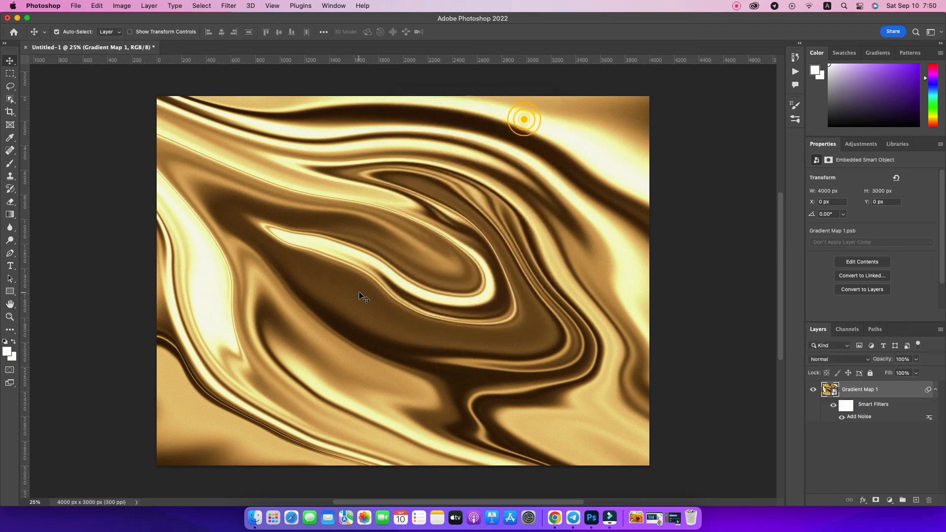
pyautogui.press('z')
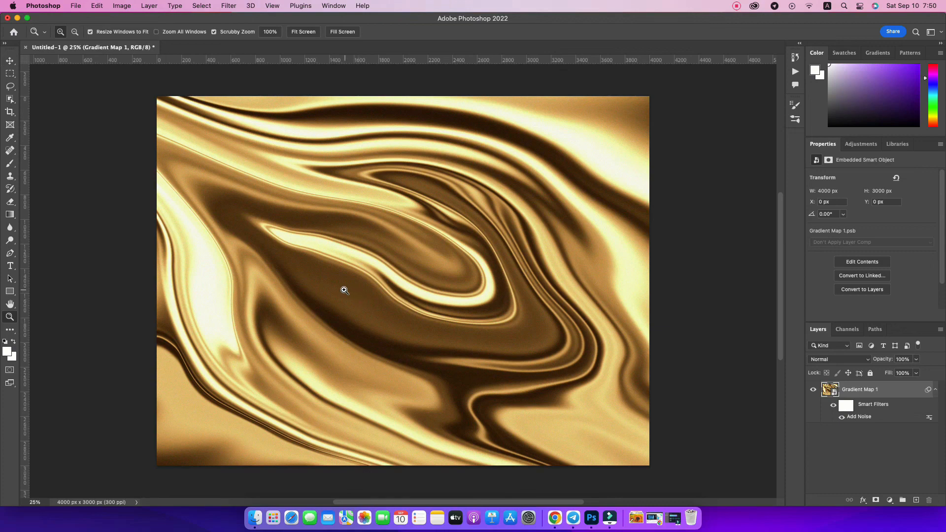
pyautogui.moveTo(338, 290)
pyautogui.mouseDown()
pyautogui.moveTo(367, 290)
pyautogui.moveTo(340, 286)
pyautogui.mouseUp()
pyautogui.press('v')
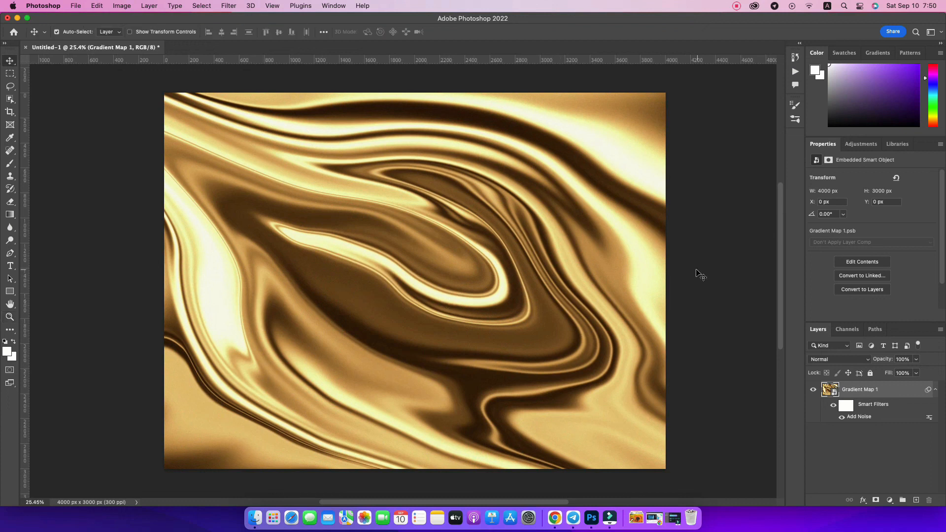